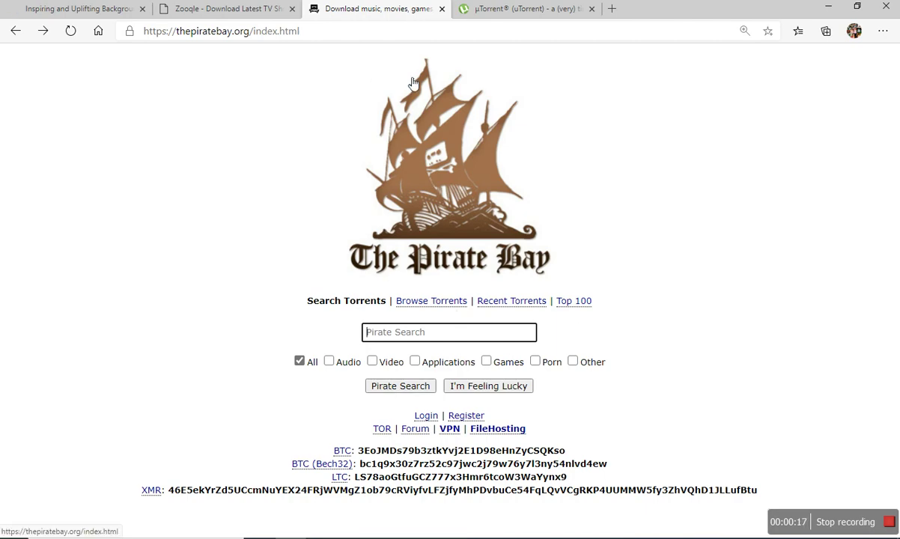
- Review the Zooqle movie listing and the µTorrent Classic download section on the µTorrent website
left_click(227, 12)
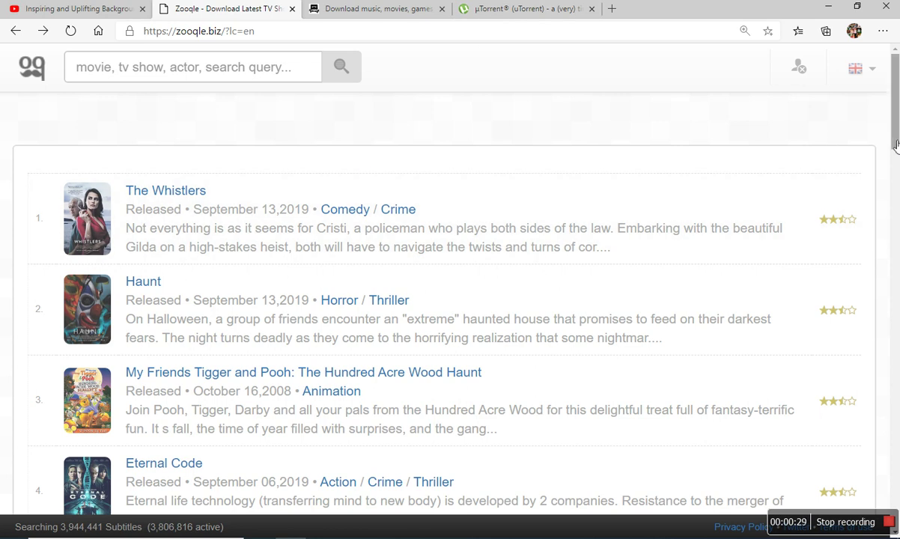
scroll(895, 148, "down", 1)
scroll(896, 148, "up", 1)
left_click(526, 11)
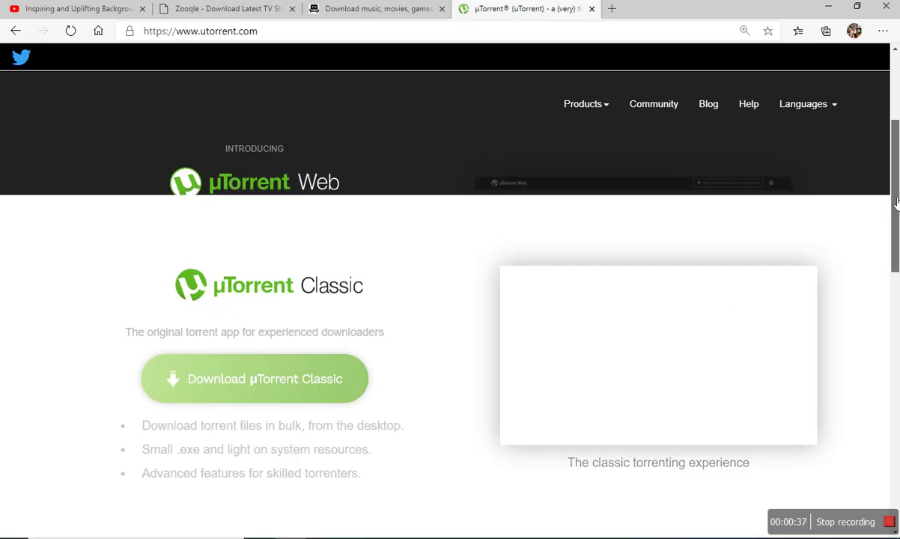
left_click_drag(896, 176, 898, 234)
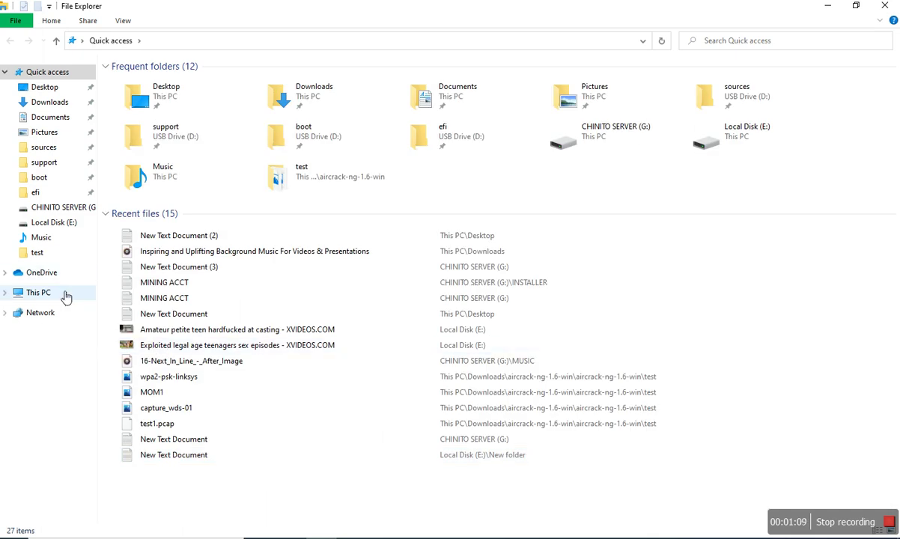
- Launch the uTorrent installer from the INSTALLER folder on drive CHINITO SERVER (G:) and minimize File Explorer
left_click(39, 293)
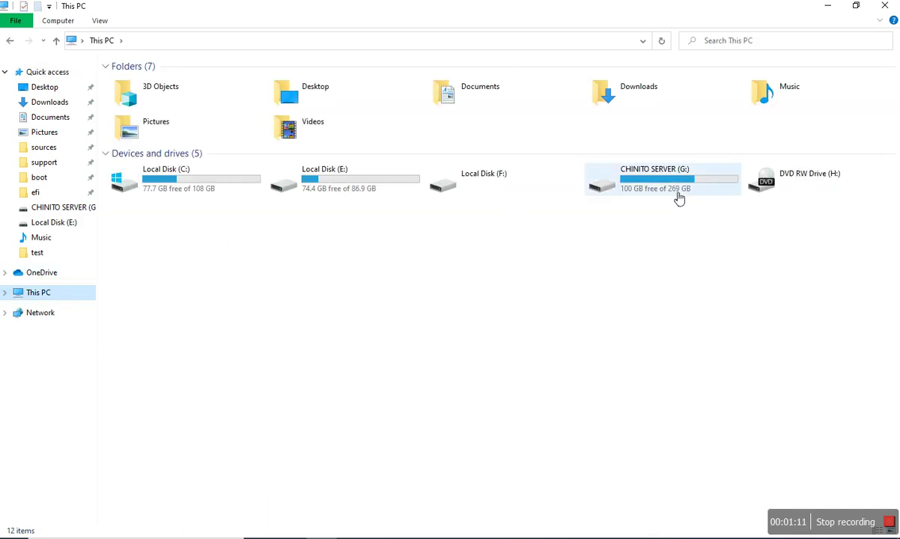
double_click(679, 198)
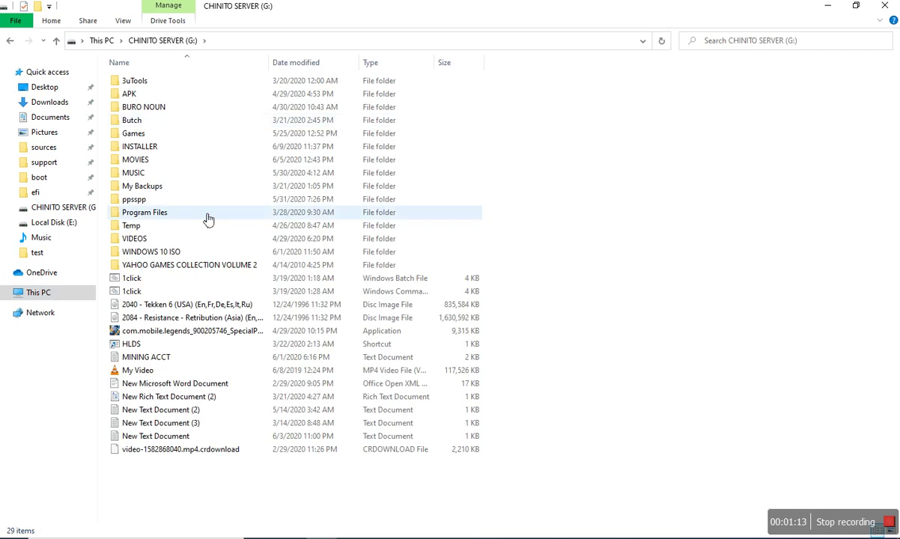
double_click(187, 150)
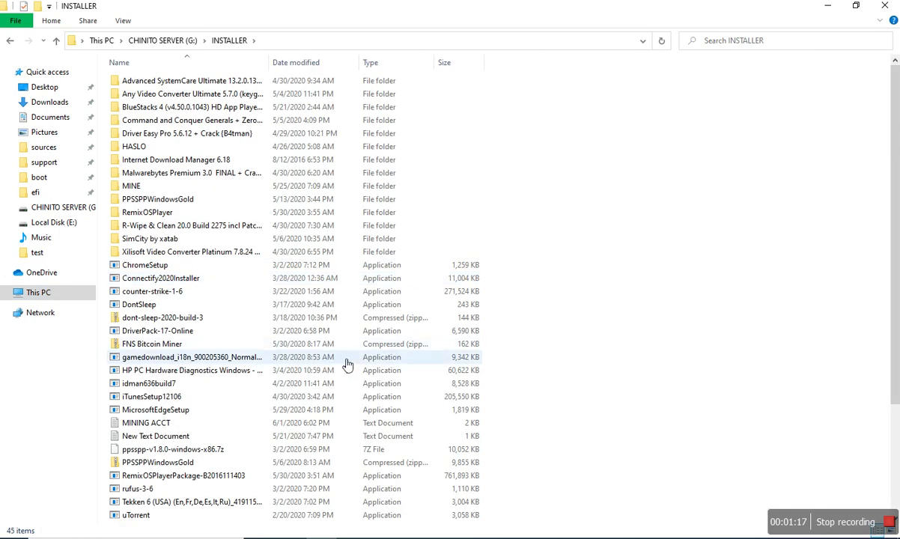
left_click(202, 517)
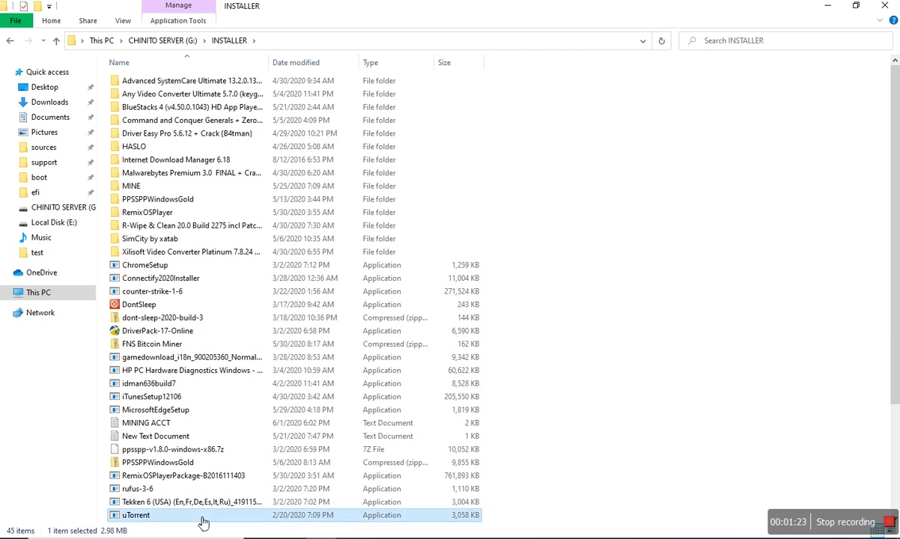
double_click(202, 522)
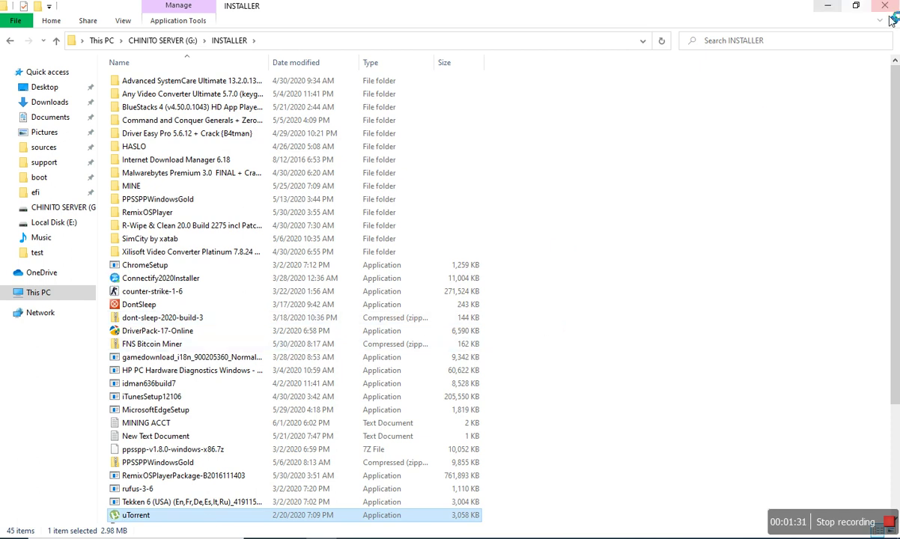
left_click(827, 8)
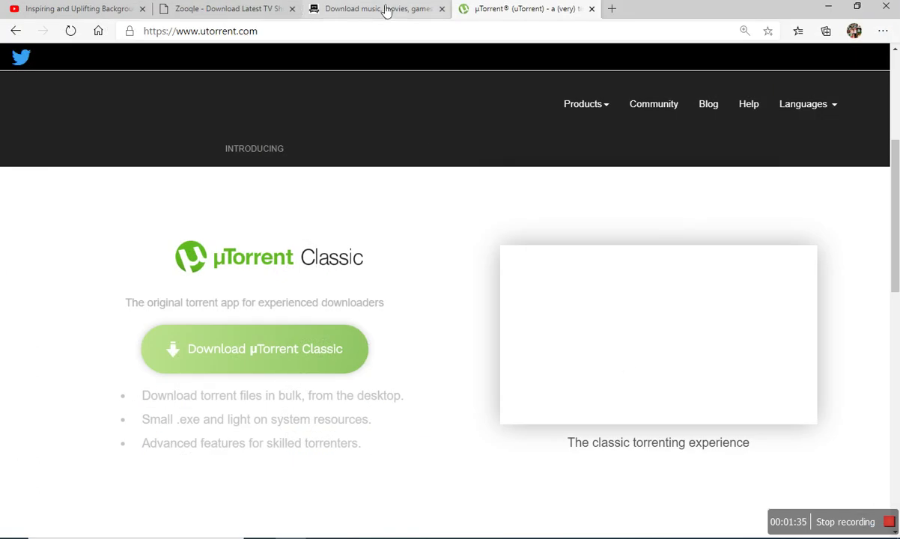
- View The Pirate Bay home page and look through the movie listing on Zooqle
left_click(363, 10)
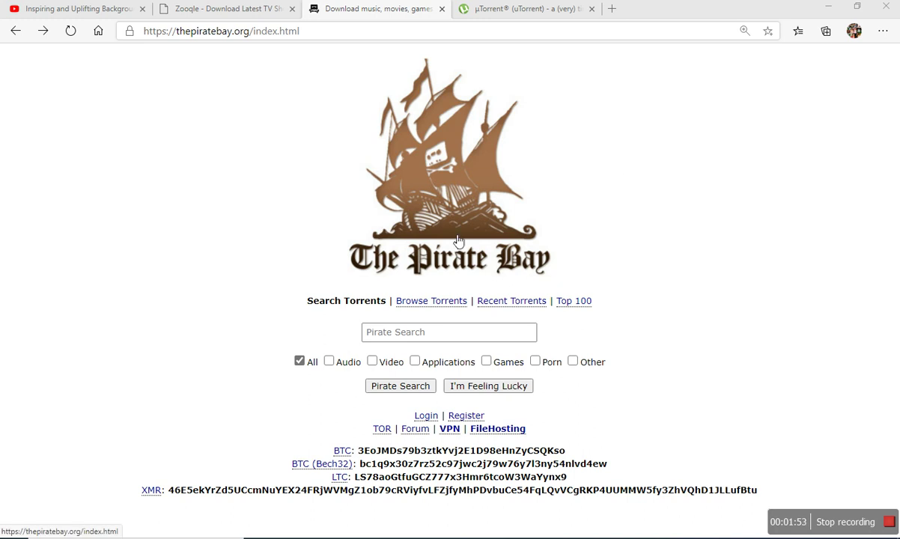
left_click(234, 8)
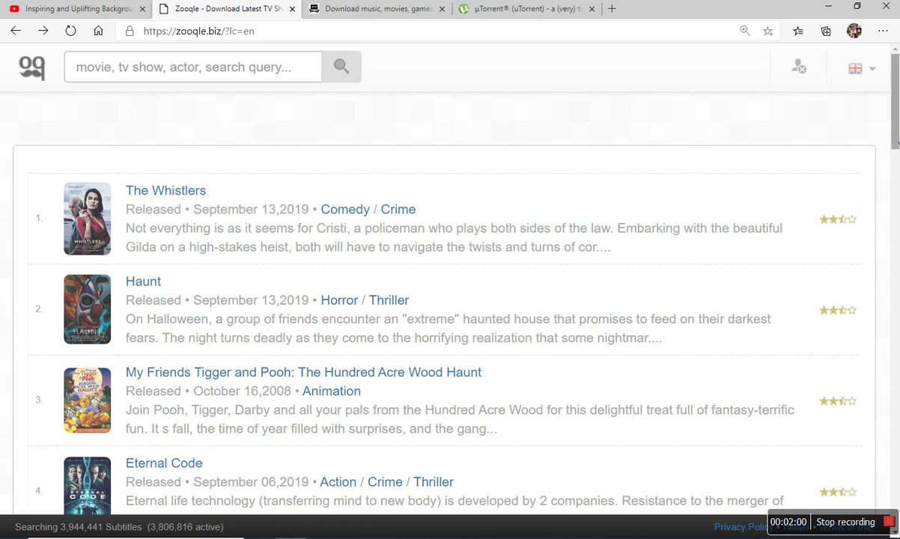
scroll(898, 142, "down", 2)
scroll(898, 142, "down", 5)
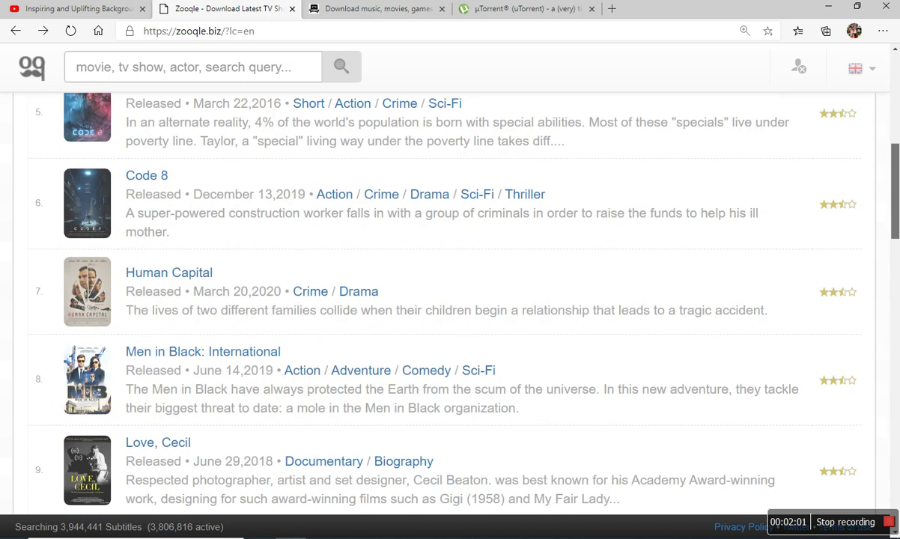
scroll(891, 150, "down", 5)
scroll(889, 166, "up", 7)
scroll(890, 167, "up", 3)
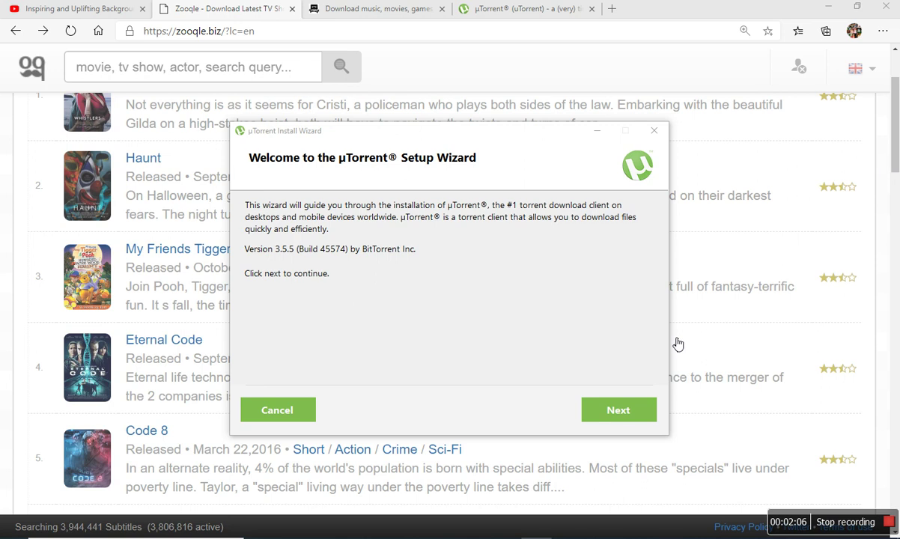
- Try installing µTorrent by agreeing to the license, declining Avast Free Antivirus and keeping the default options, and exit the installer
left_click(618, 410)
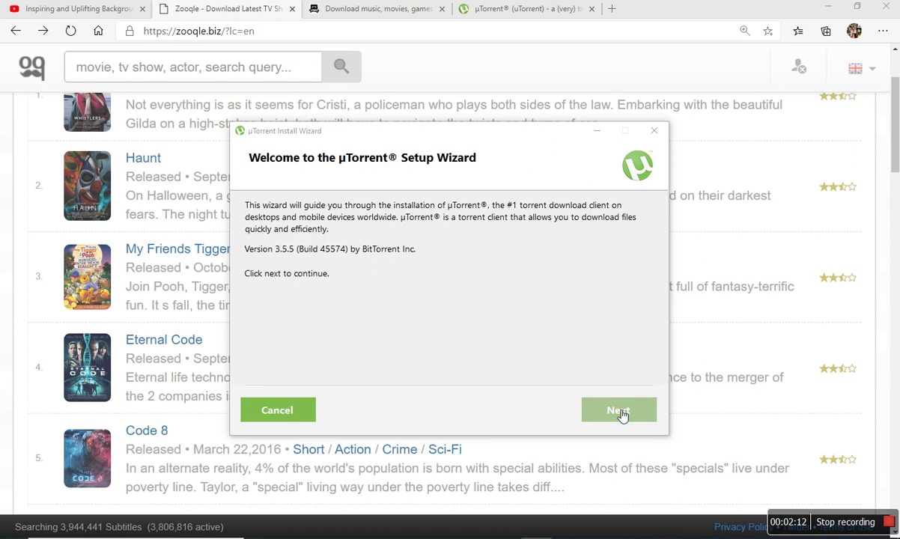
left_click(621, 412)
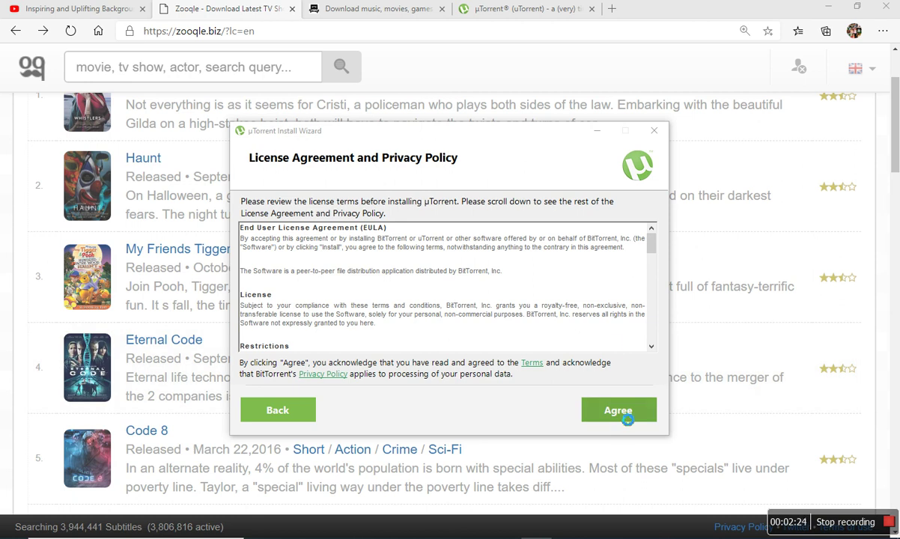
left_click(628, 421)
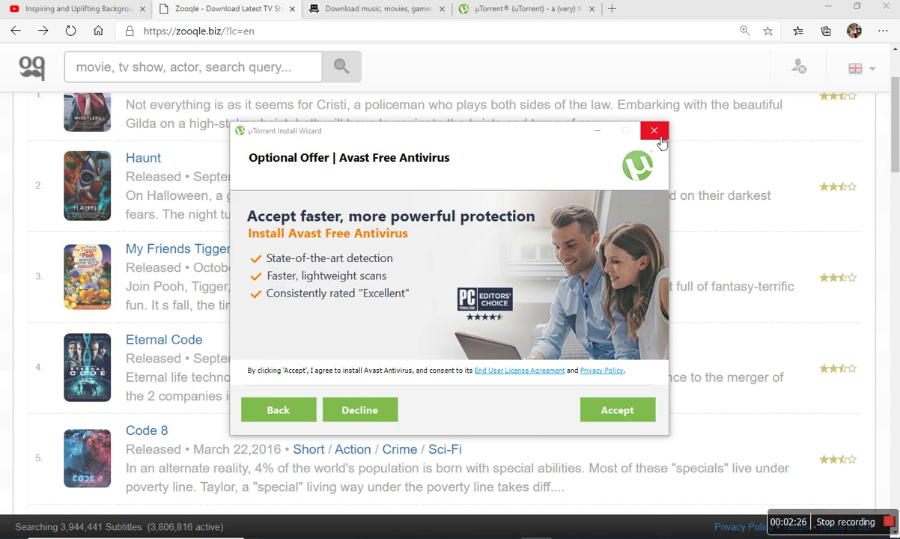
left_click(359, 414)
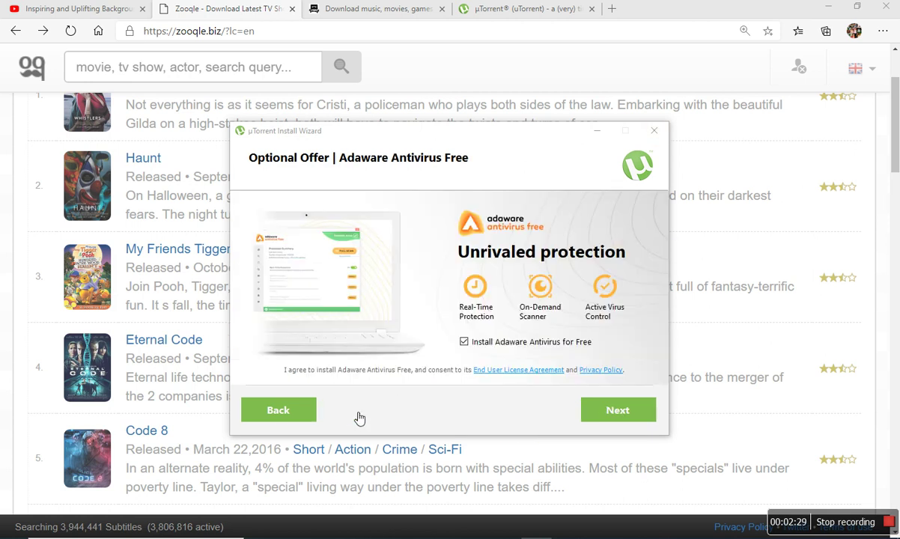
left_click(619, 410)
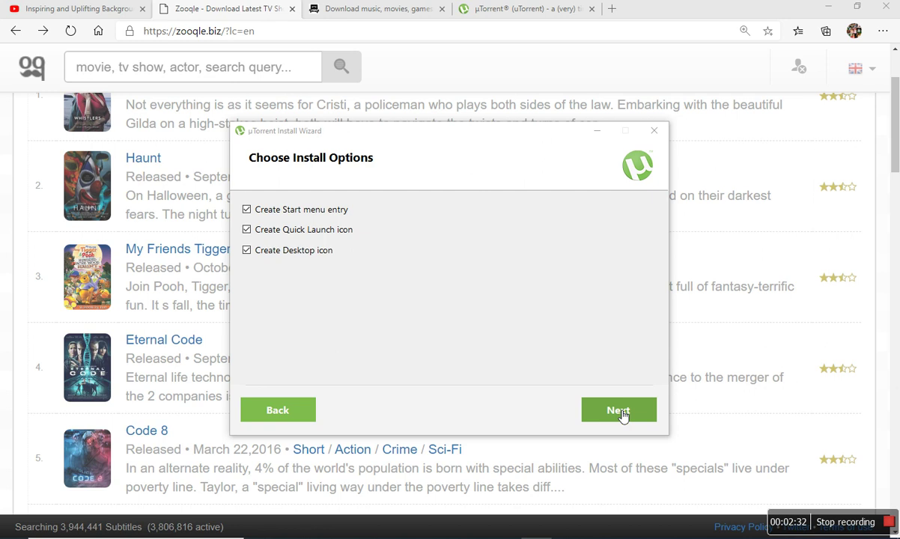
left_click(619, 411)
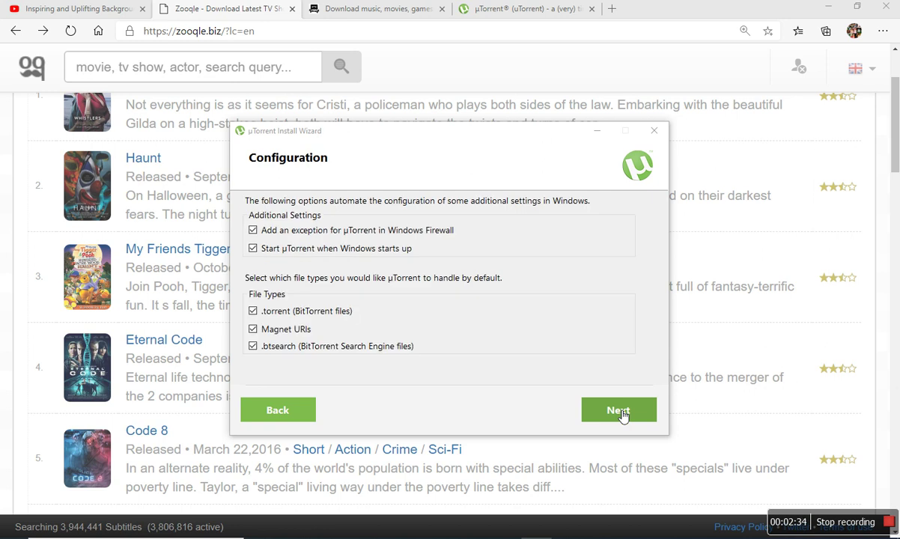
left_click(619, 411)
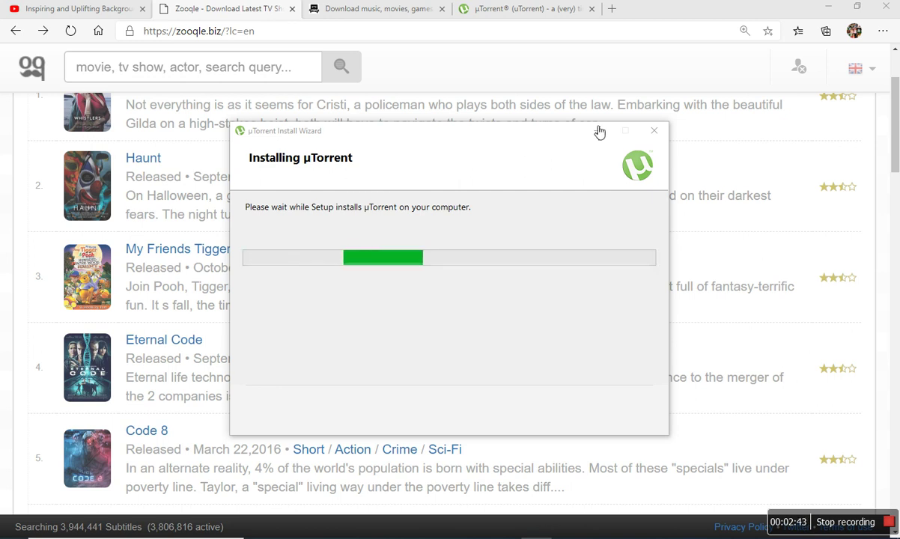
left_click(657, 133)
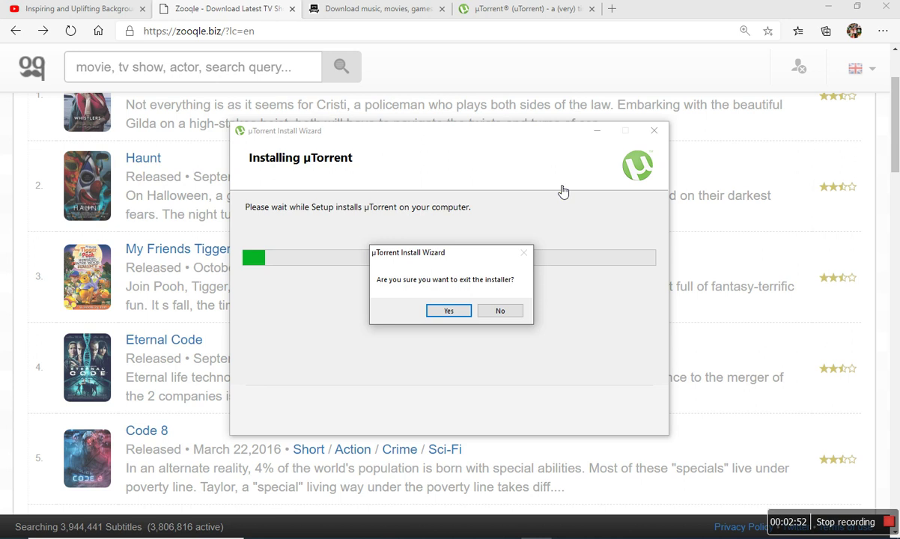
left_click(450, 311)
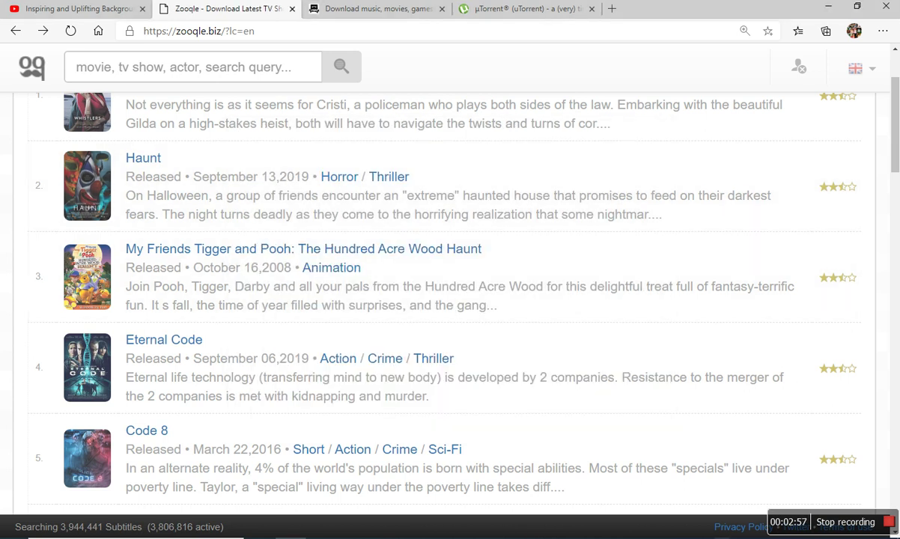
- Exit Internet Download Manager running in the background
left_click(695, 536)
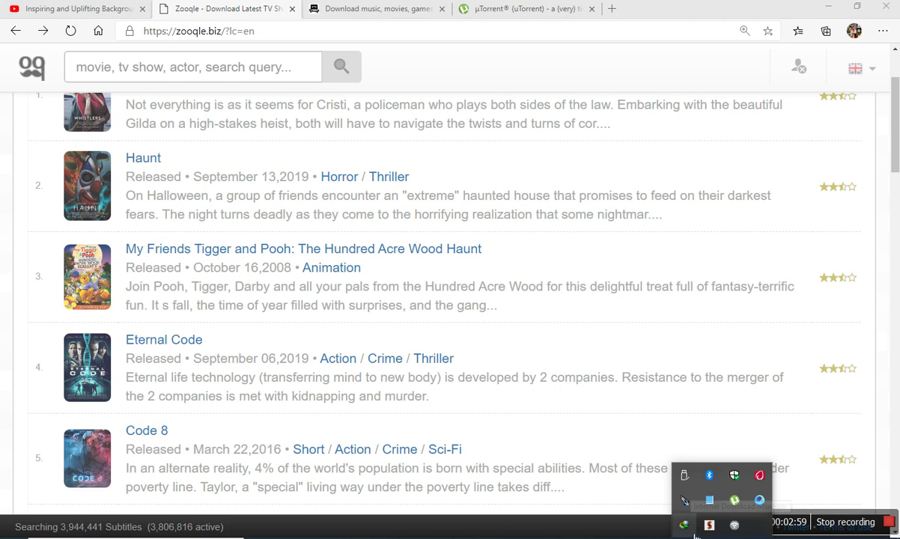
right_click(686, 530)
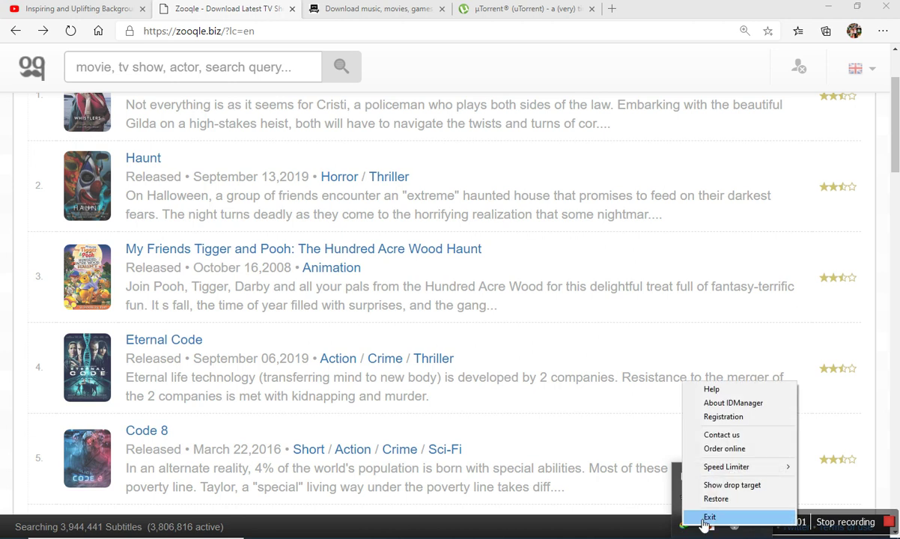
left_click(710, 516)
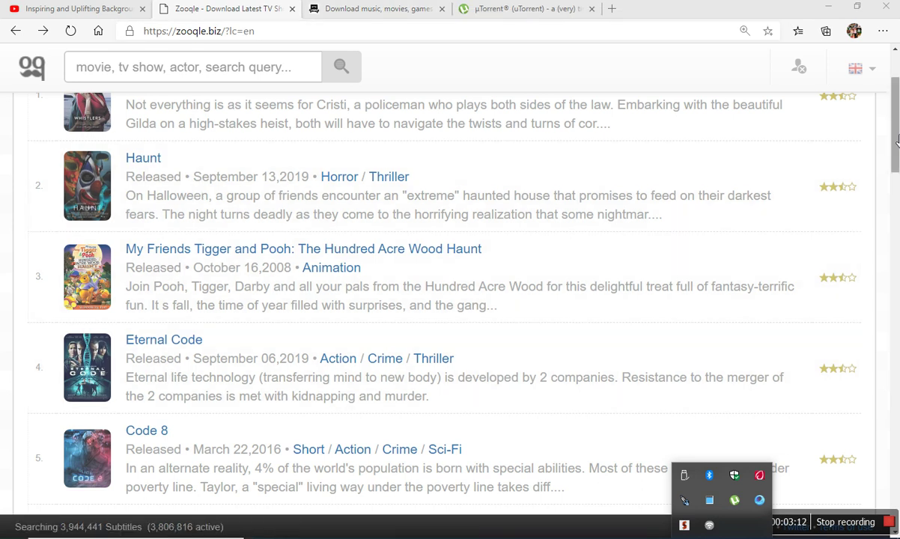
- Open the Haunt (2019) page on Zooqle and examine its available subtitle downloads
left_click_drag(896, 124, 898, 96)
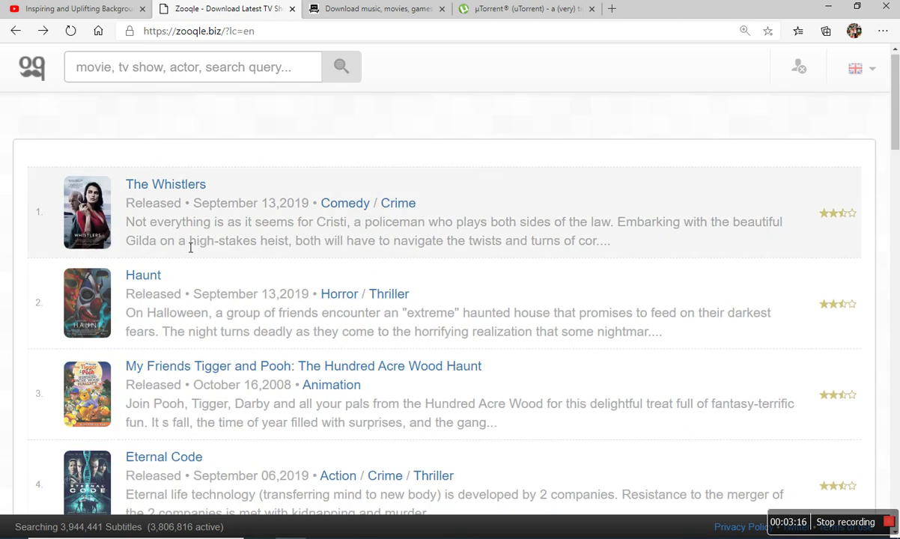
left_click(146, 279)
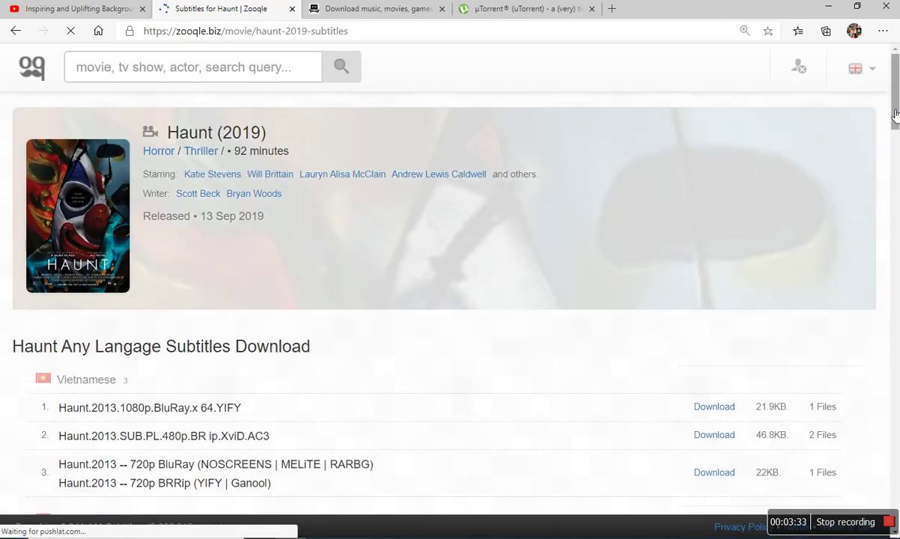
left_click_drag(896, 114, 896, 143)
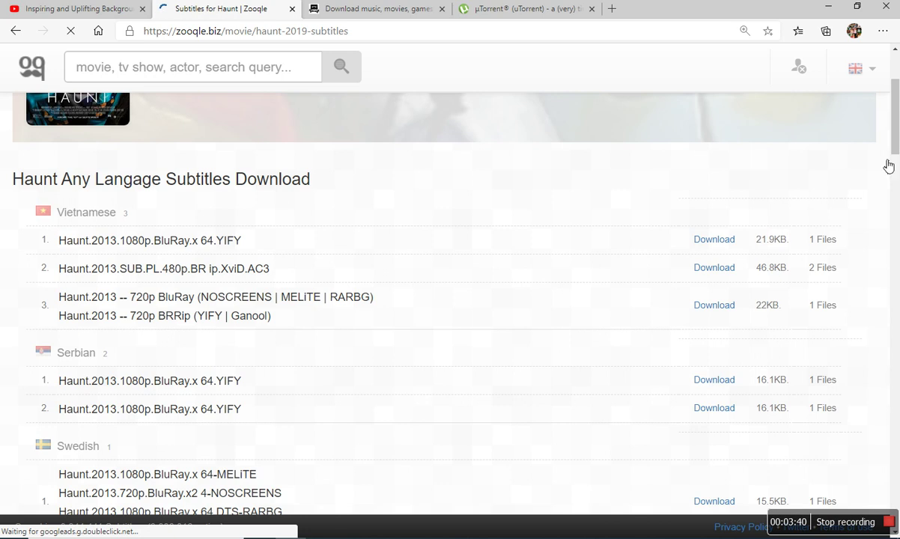
left_click_drag(896, 152, 895, 204)
scroll(450, 299, "up", 5)
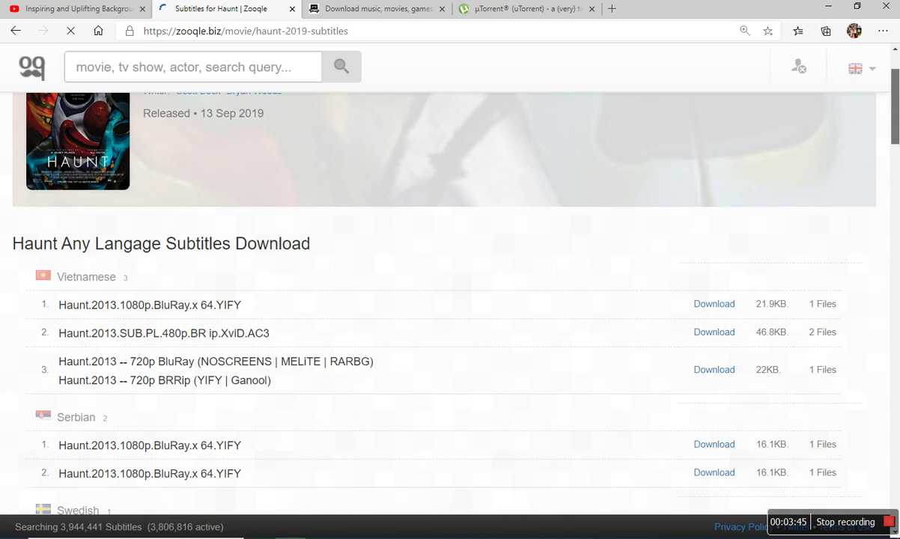
scroll(450, 225, "up", 2)
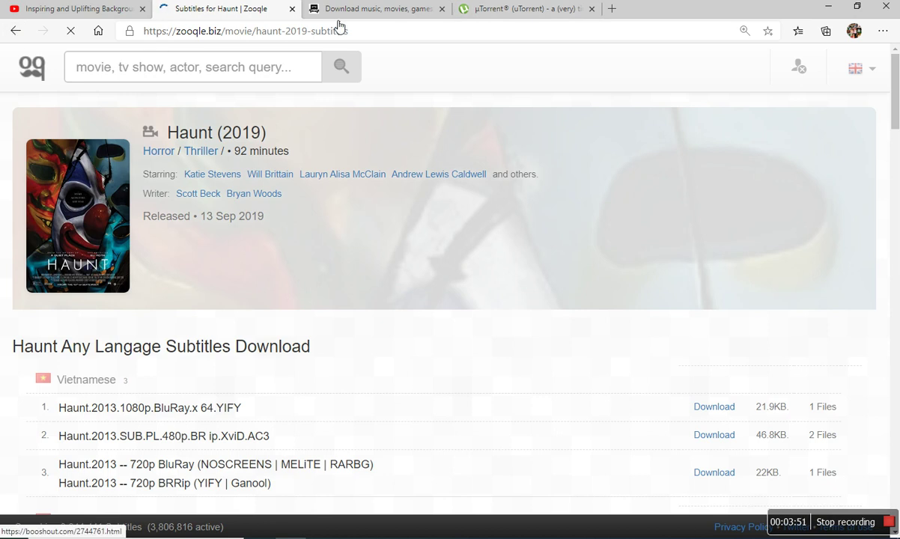
- Select the Video filter on The Pirate Bay, browse its torrent categories and open the HD Movies listing
left_click(381, 20)
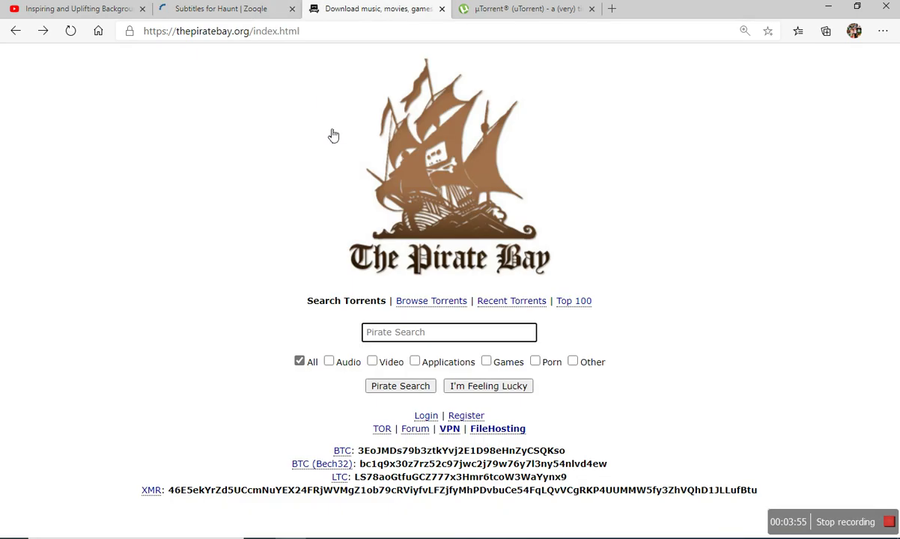
left_click(374, 363)
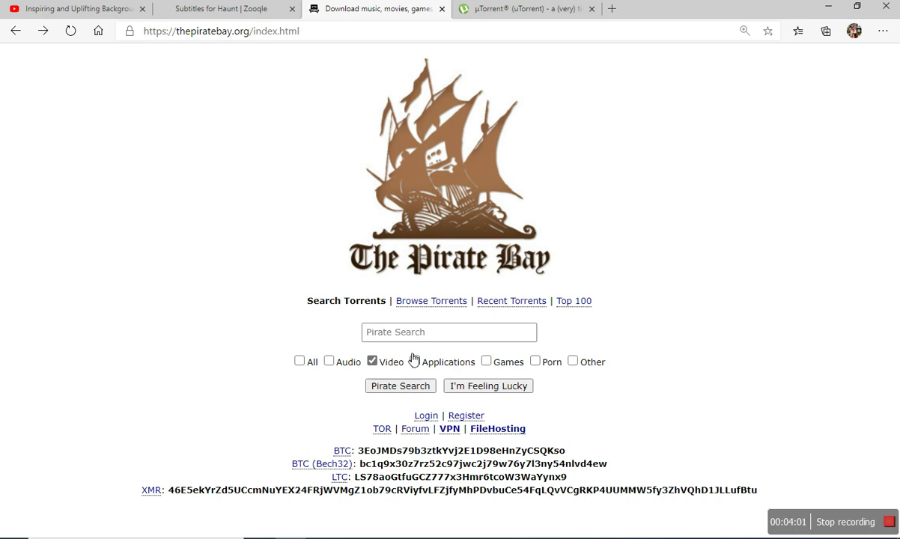
left_click(433, 302)
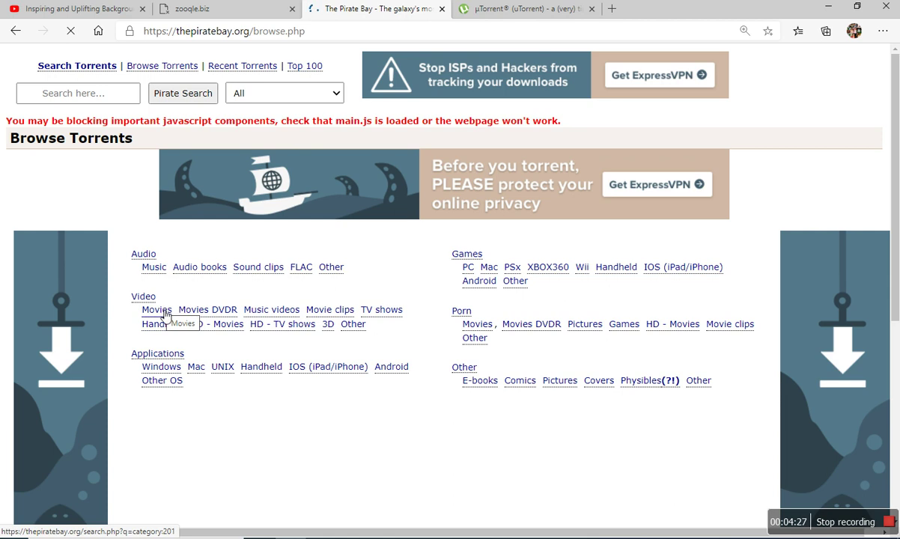
left_click(224, 331)
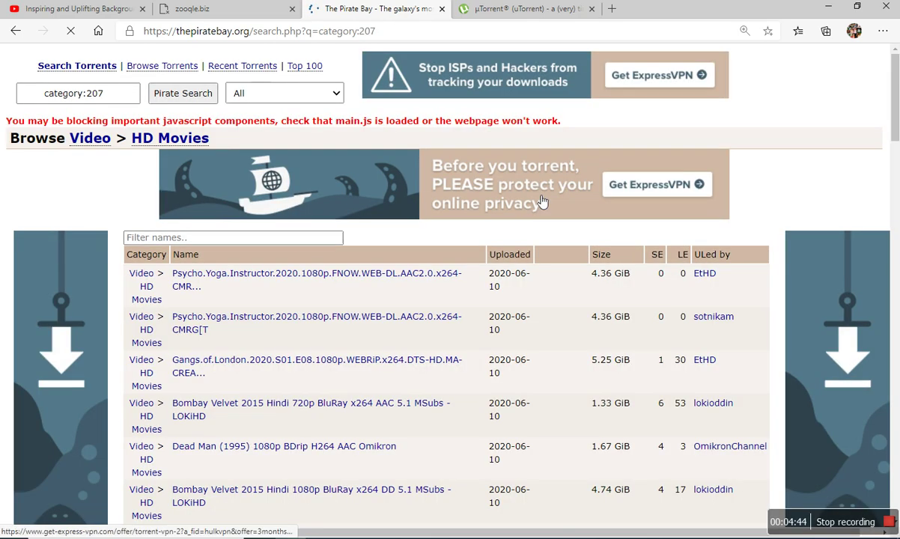
scroll(869, 121, "down", 3)
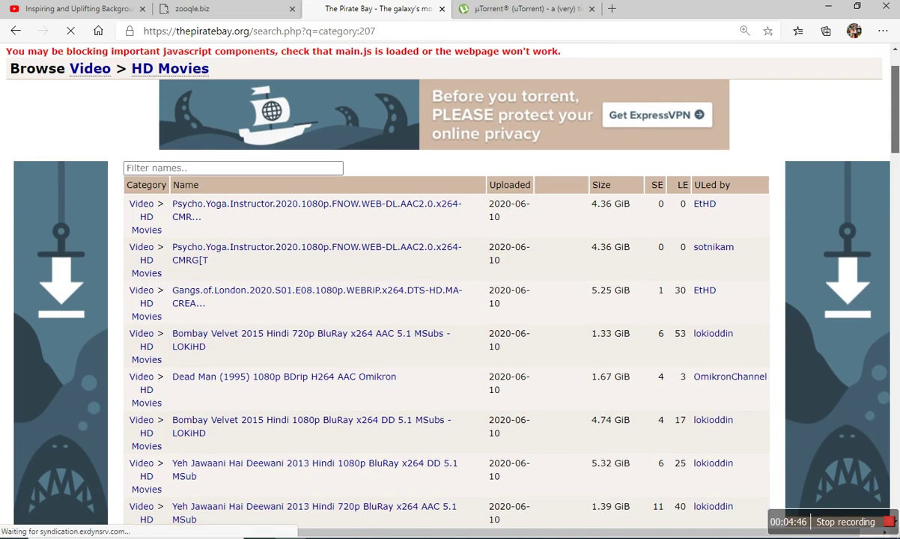
- Look through the HD Movies listing and open the details page of the Dead Man (1995) 1080p BDrip torrent
scroll(897, 88, "down", 1)
scroll(897, 88, "up", 4)
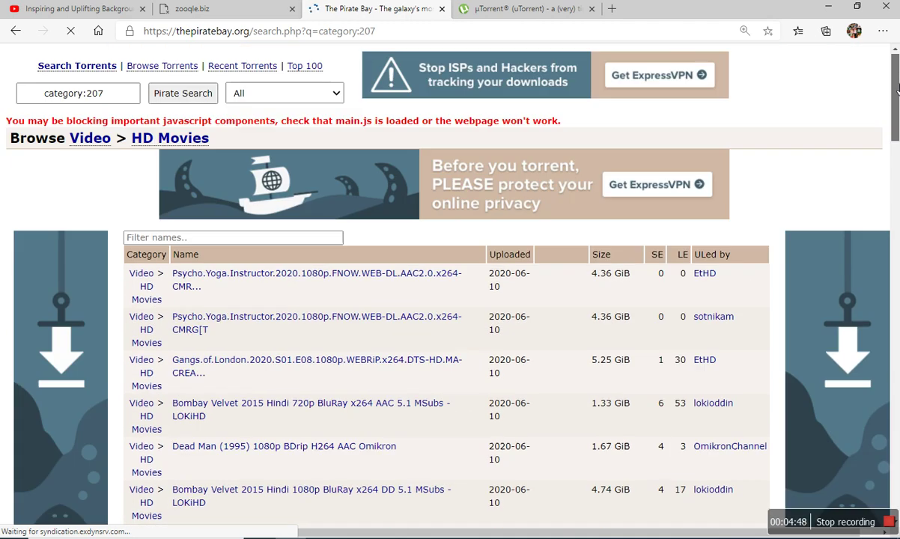
scroll(897, 102, "down", 3)
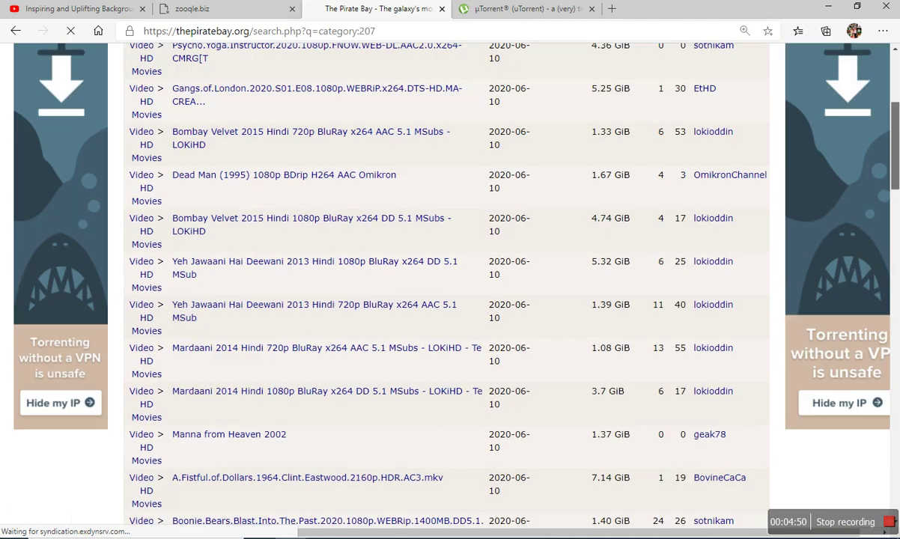
scroll(897, 102, "up", 3)
scroll(661, 140, "down", 1)
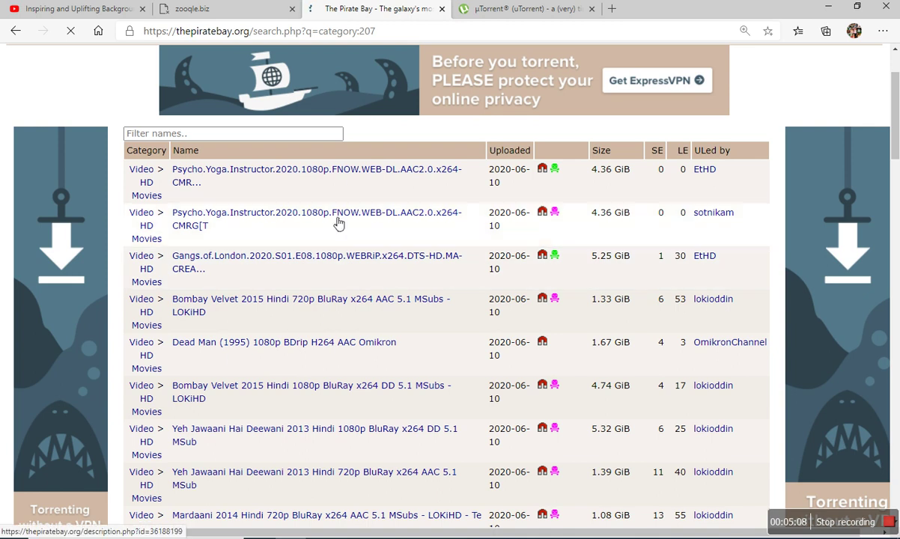
left_click(227, 345)
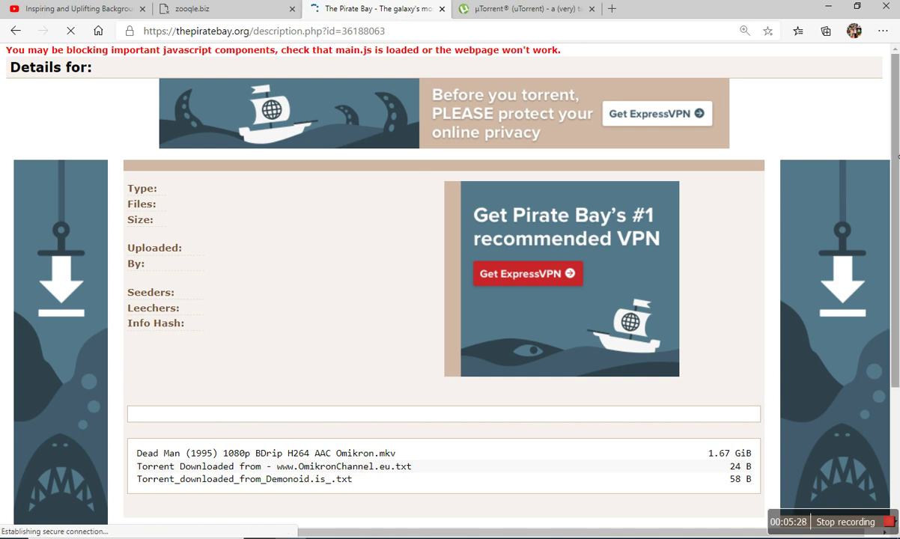
- Review the Dead Man (1995) torrent's details, get the torrent and allow the site to open it in µTorrent
scroll(898, 181, "down", 1)
scroll(899, 182, "down", 3)
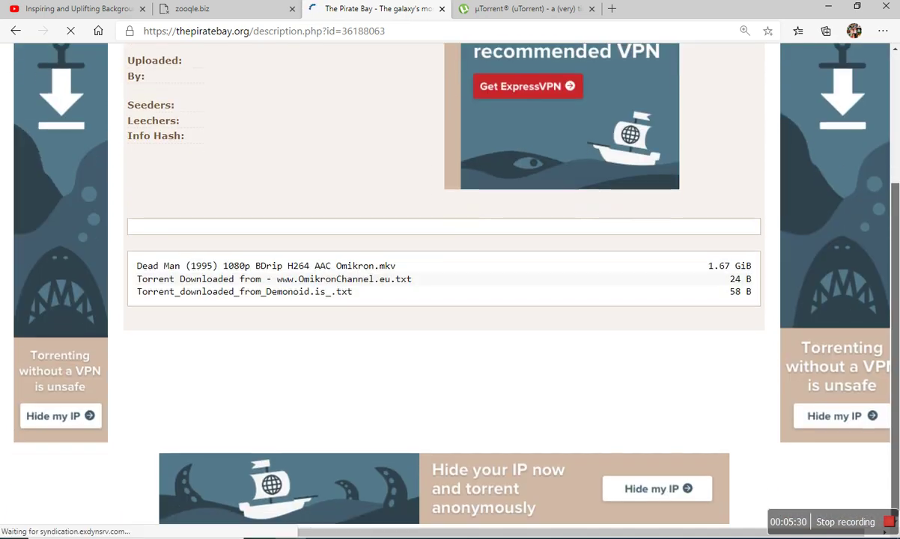
scroll(898, 181, "up", 3)
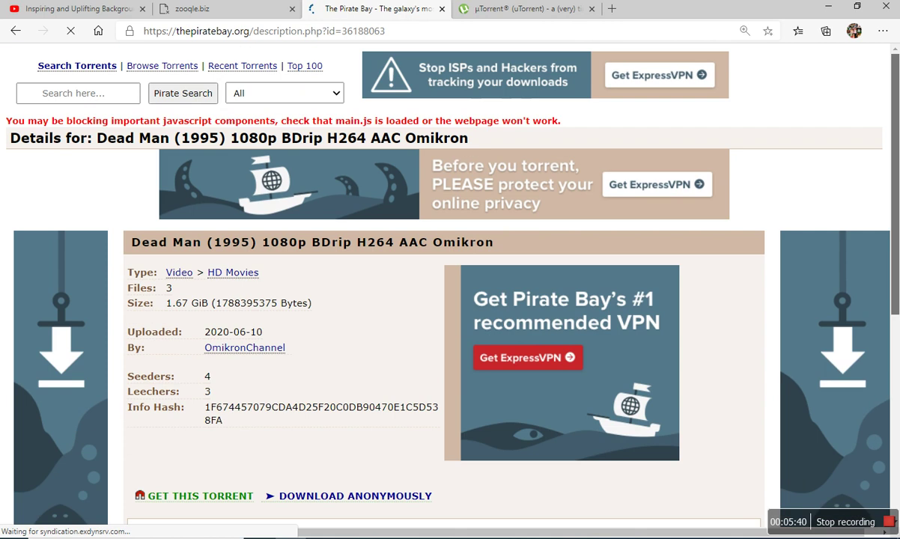
scroll(450, 284, "down", 2)
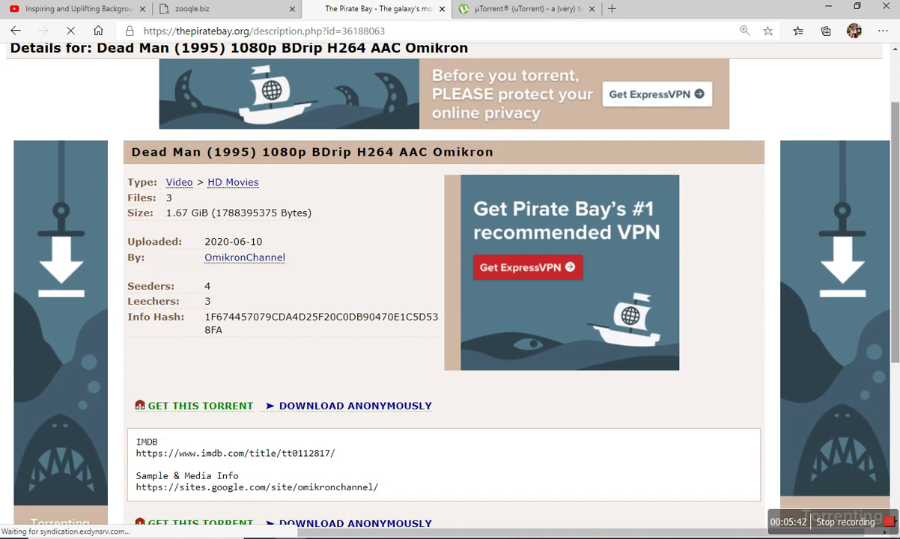
left_click(196, 411)
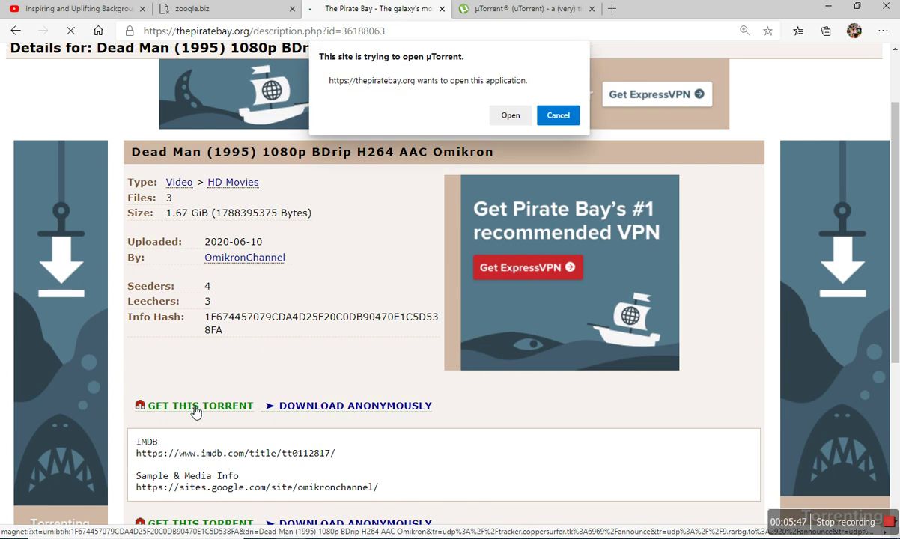
left_click(513, 117)
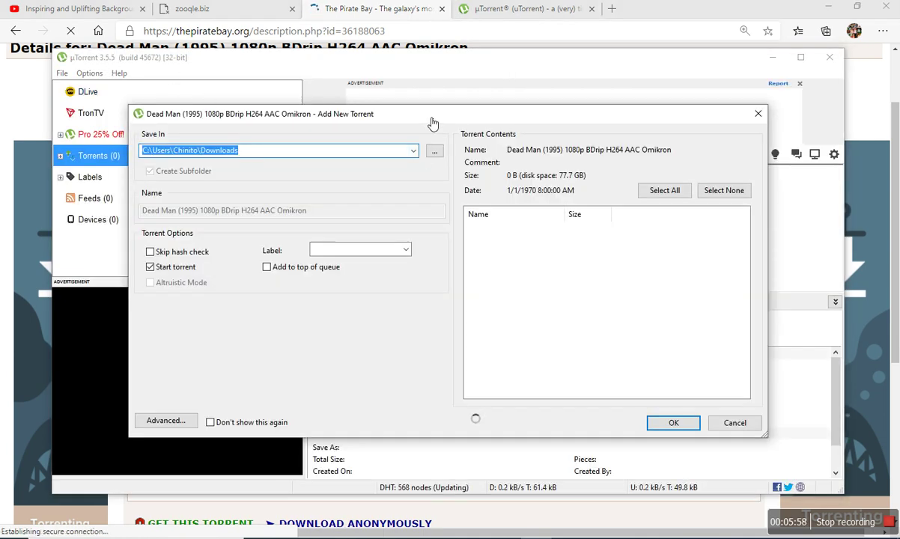
- Add the Dead Man (1995) torrent with all its files, keeping the default Downloads folder and start option
left_click_drag(433, 123, 433, 133)
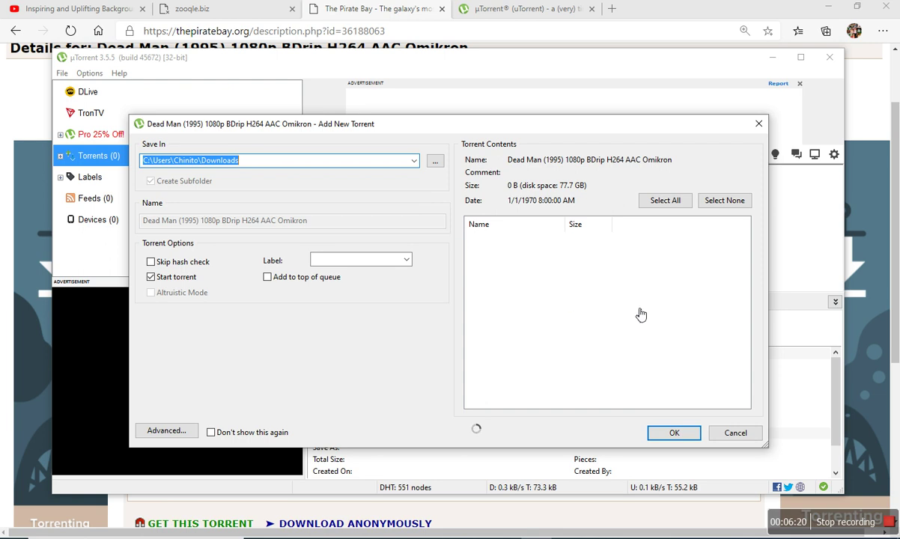
left_click_drag(490, 128, 509, 128)
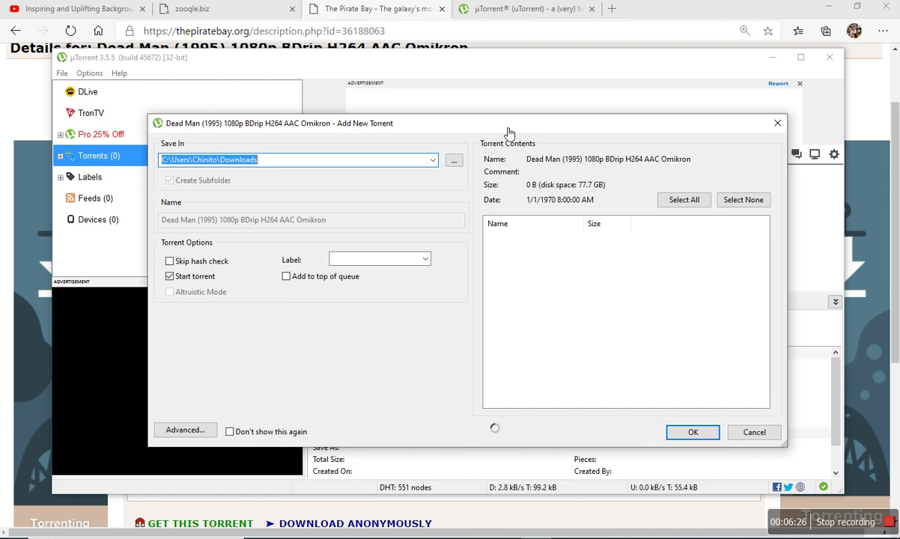
left_click_drag(503, 131, 528, 131)
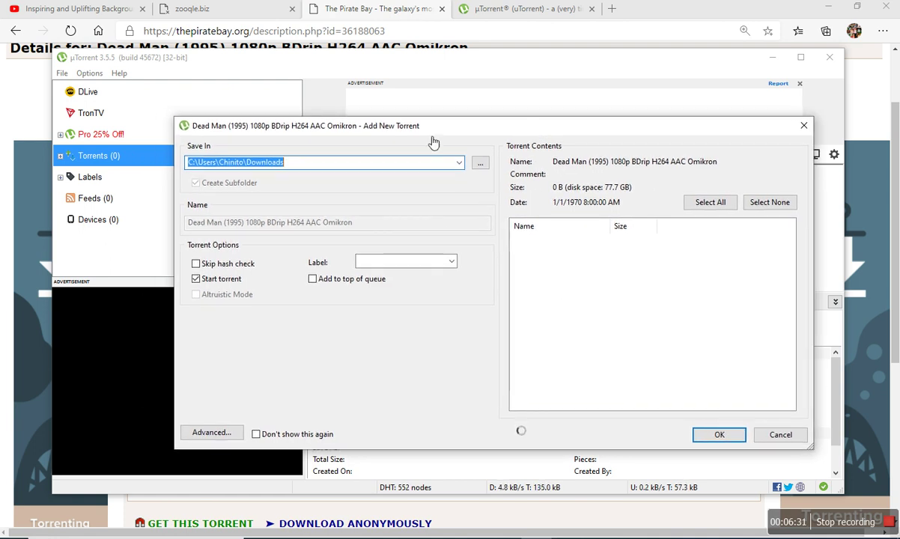
left_click_drag(441, 134, 417, 99)
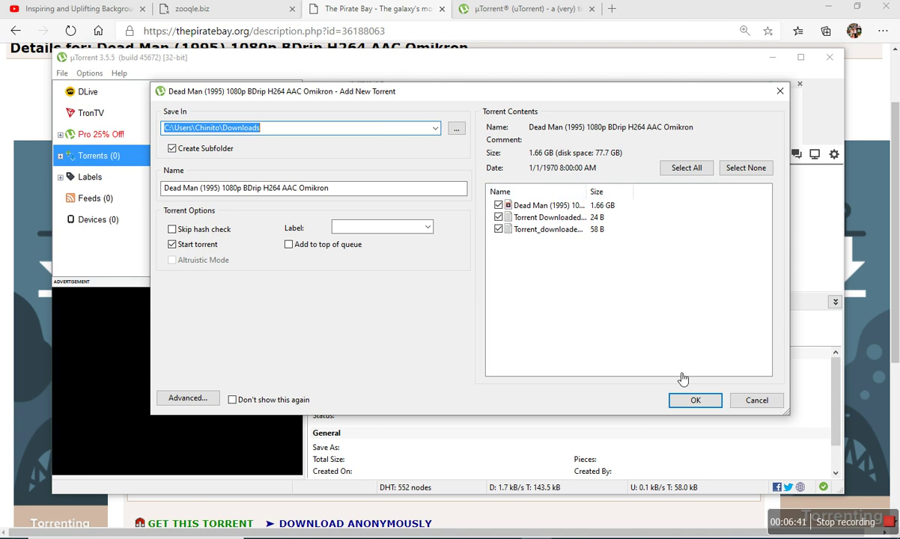
left_click(695, 402)
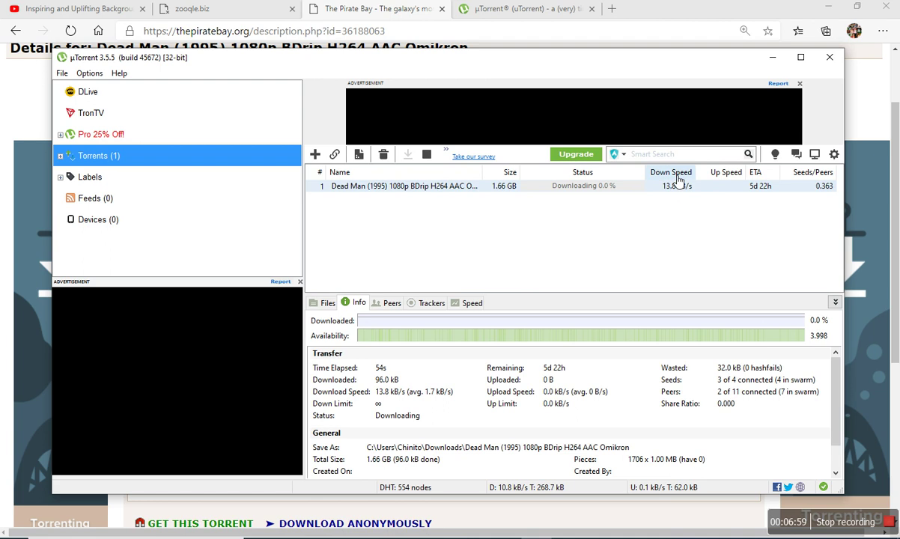
- Maximize µTorrent to check the download's progress, and minimize it and the browser to reach the MOVIES folder
left_click(800, 57)
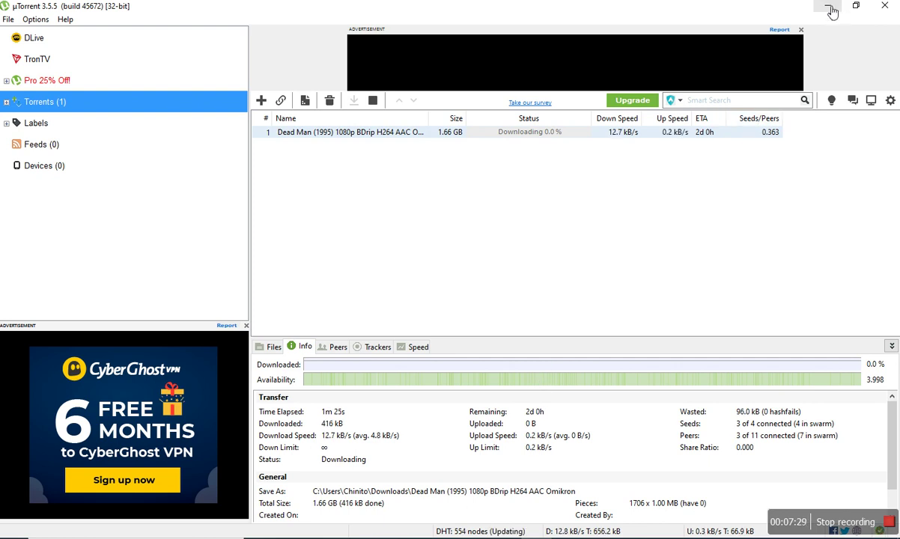
left_click(831, 11)
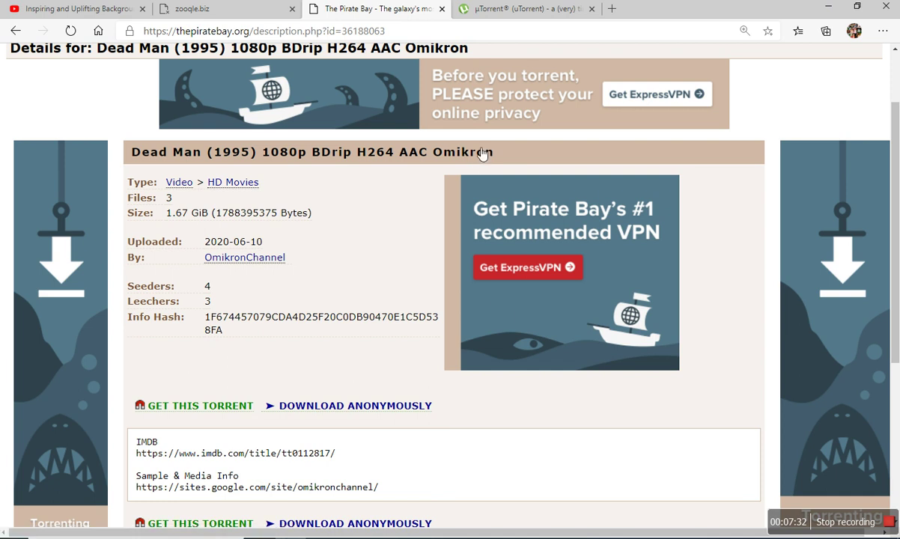
left_click(829, 11)
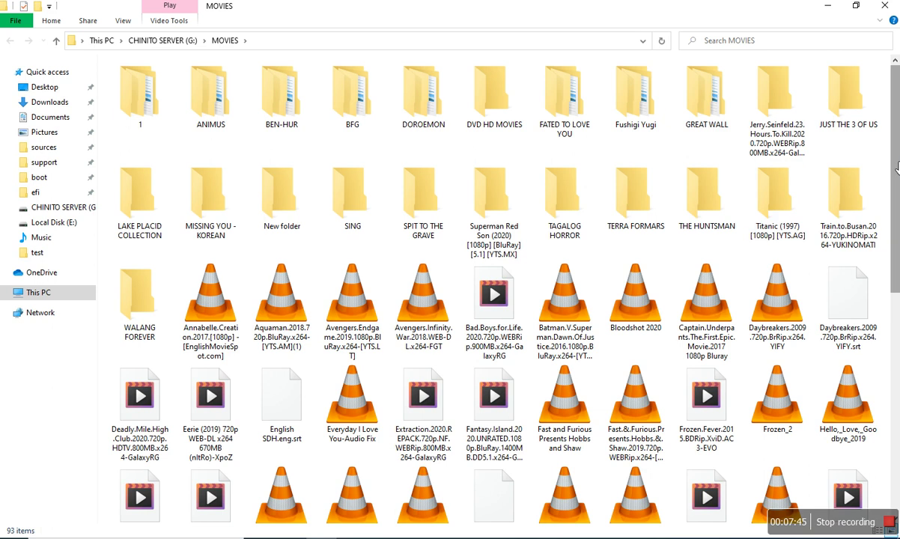
- Look through the MOVIES folder and open the Jurassic World Fallen Kingdom video in VLC media player
scroll(898, 194, "down", 2)
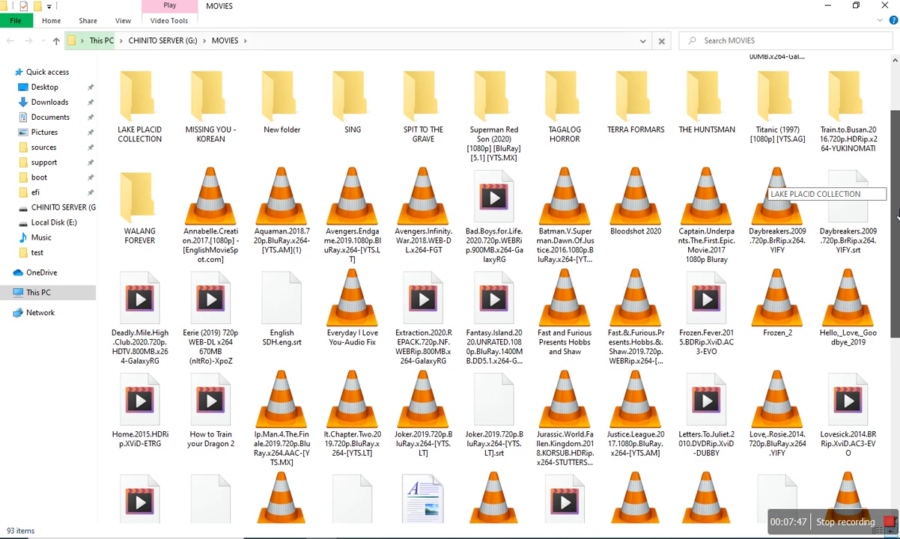
left_click_drag(897, 217, 898, 238)
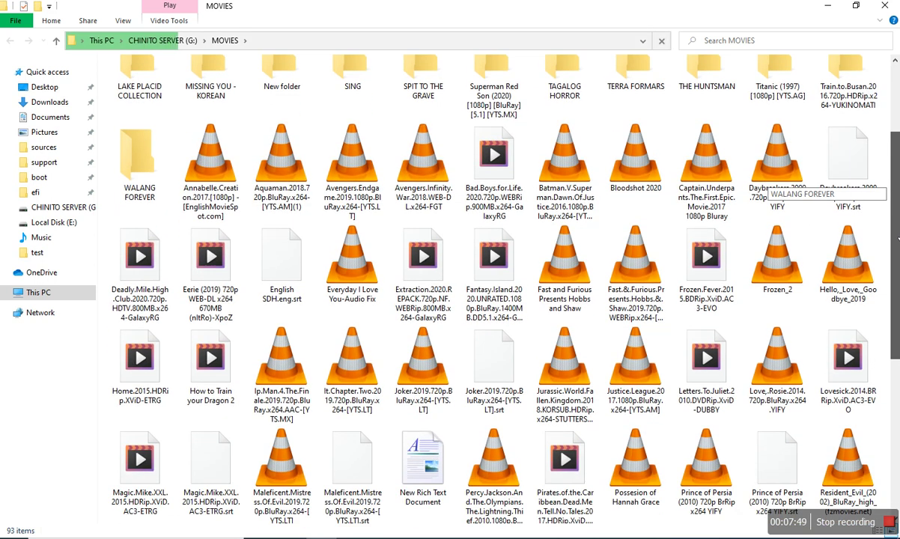
left_click_drag(898, 238, 898, 265)
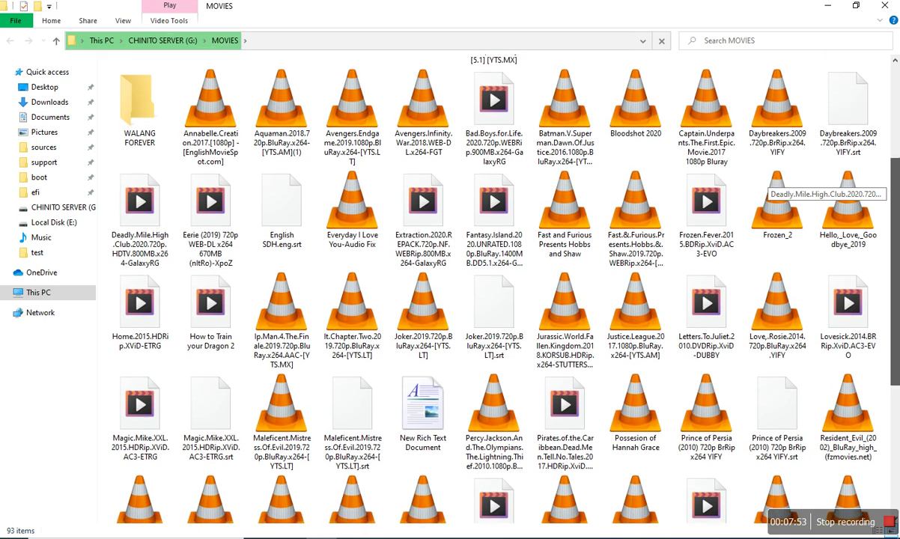
left_click(565, 218)
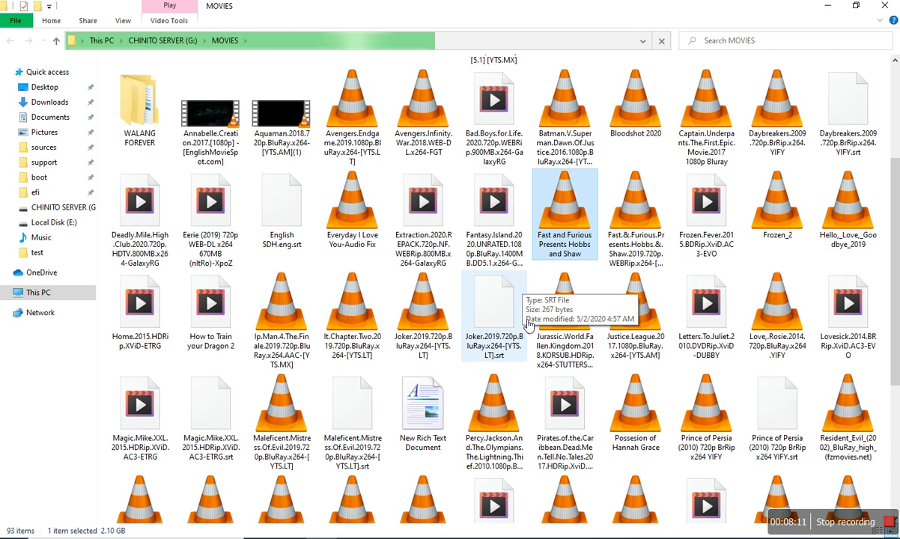
double_click(569, 307)
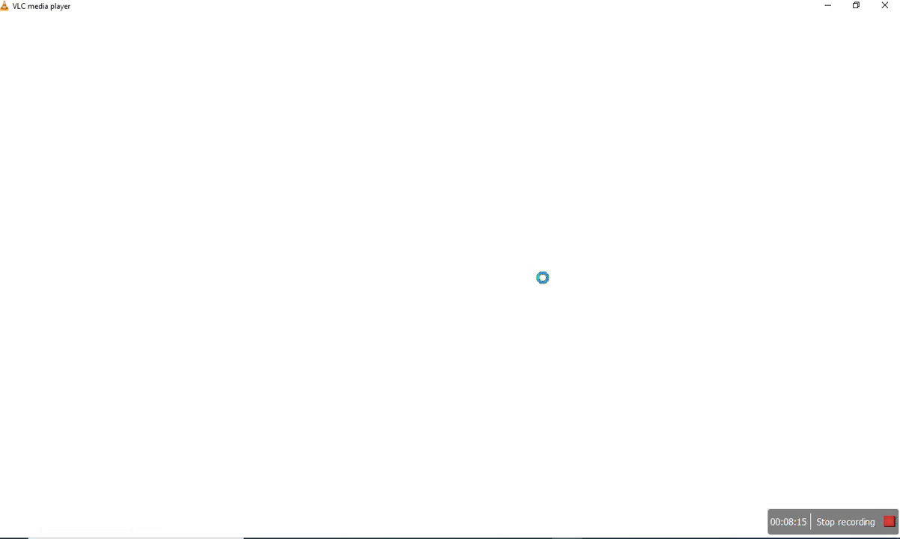